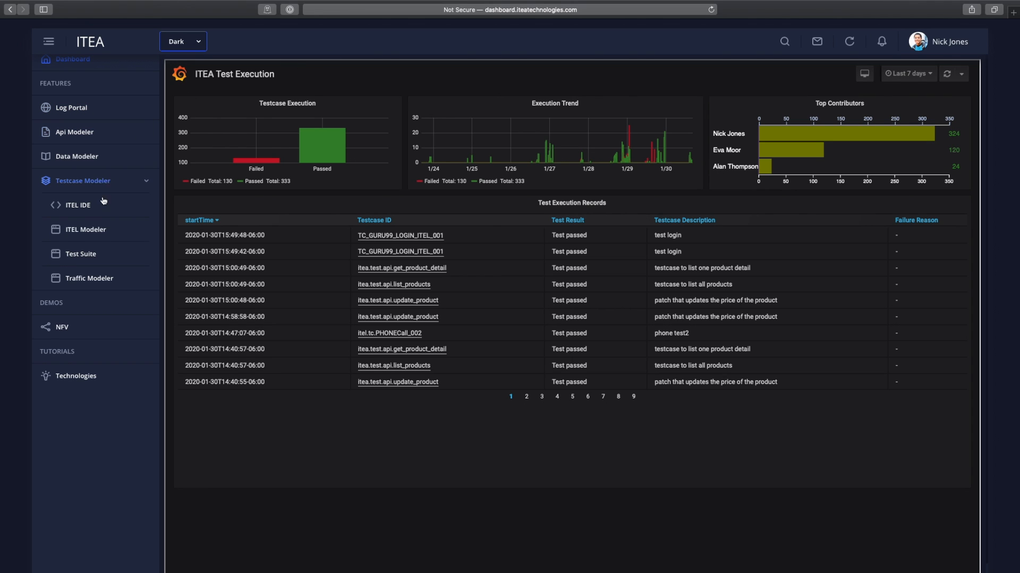
Open the WebServiceTestTraffic mix from the traffic models and expand its UpdateProductPrice entry.
left_click(79, 285)
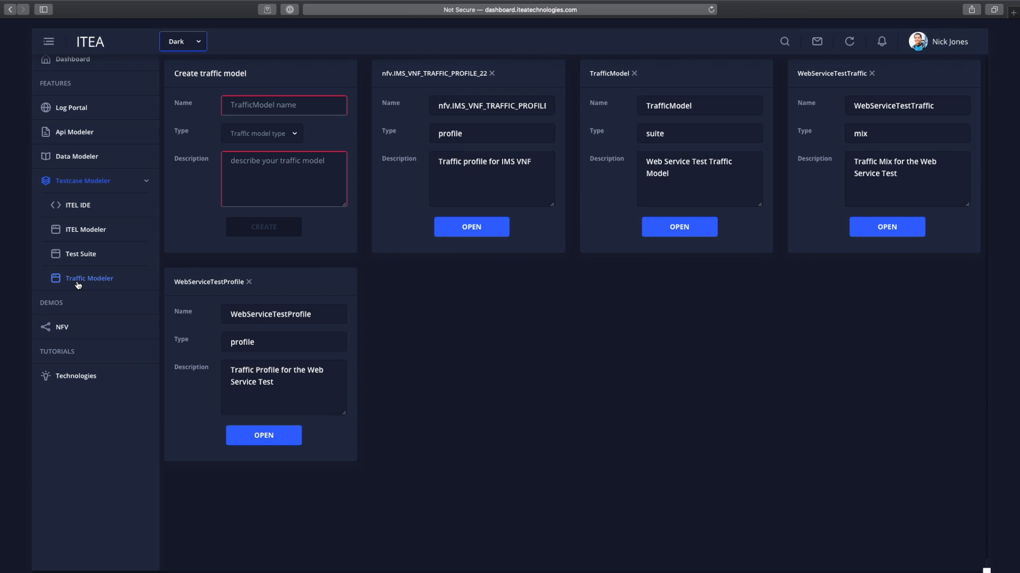
left_click(888, 233)
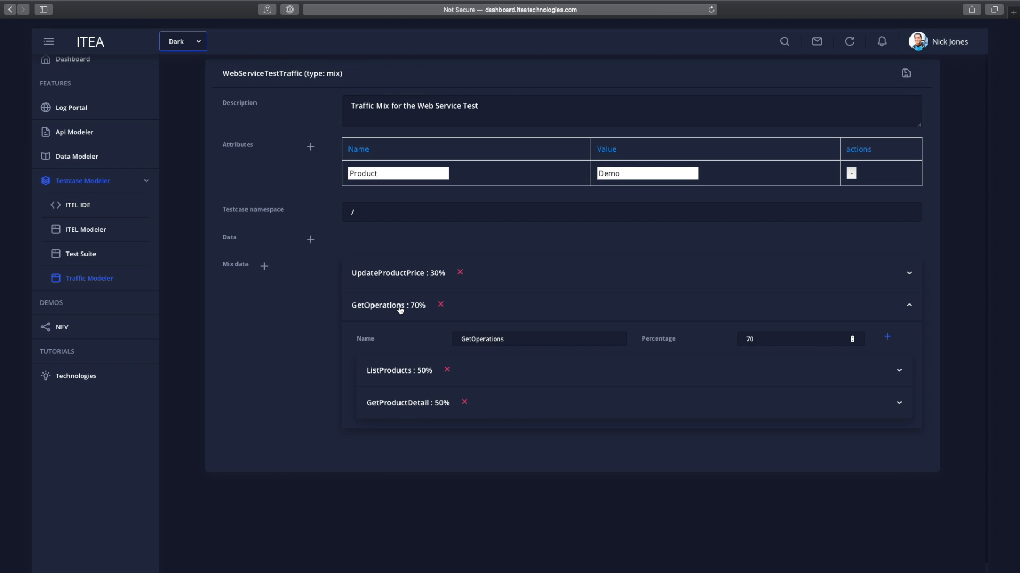
left_click(412, 275)
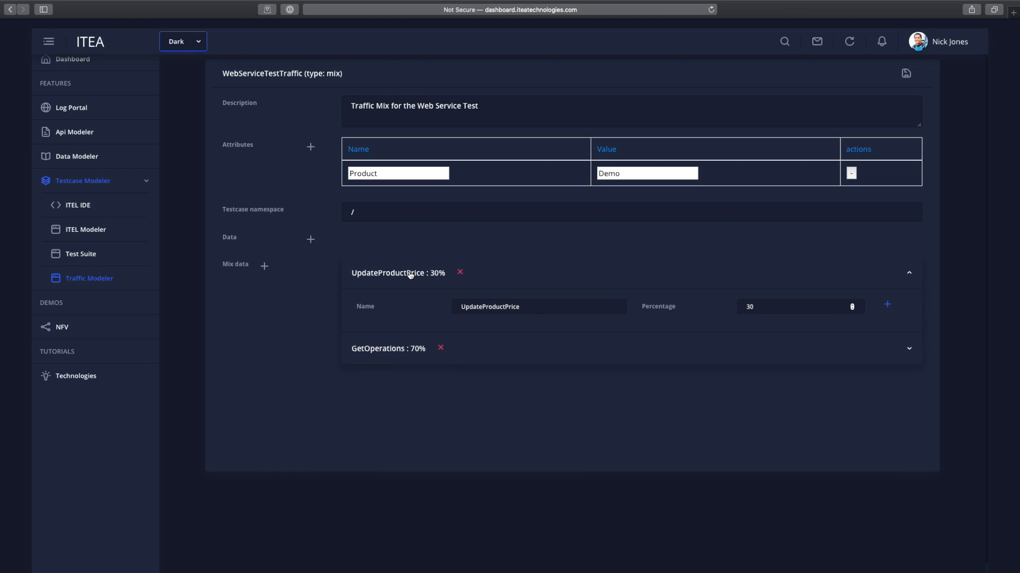
Try lowering the UpdateProductPrice percentage to 29 and set it back to 30.
left_click(853, 309)
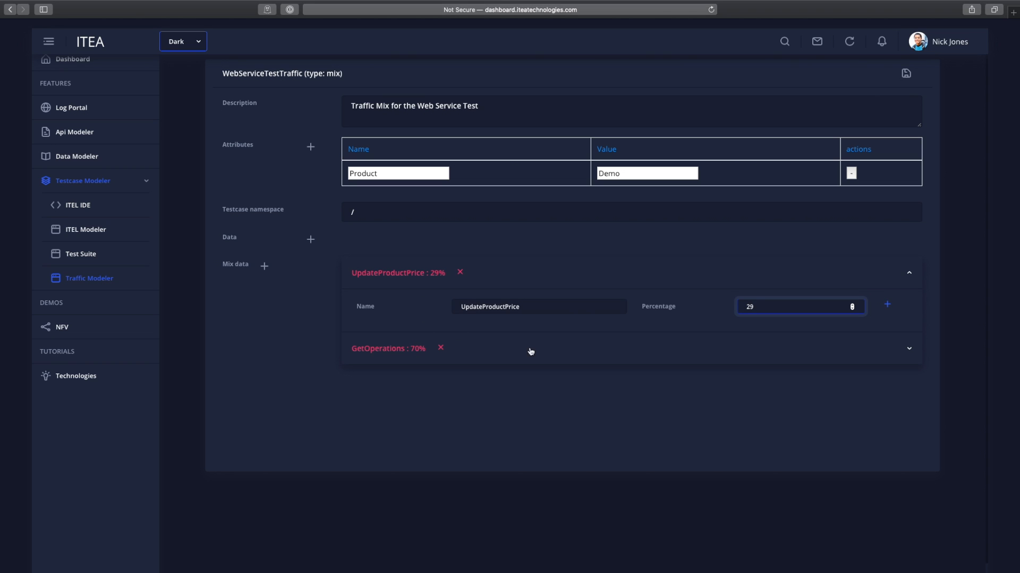
left_click(852, 309)
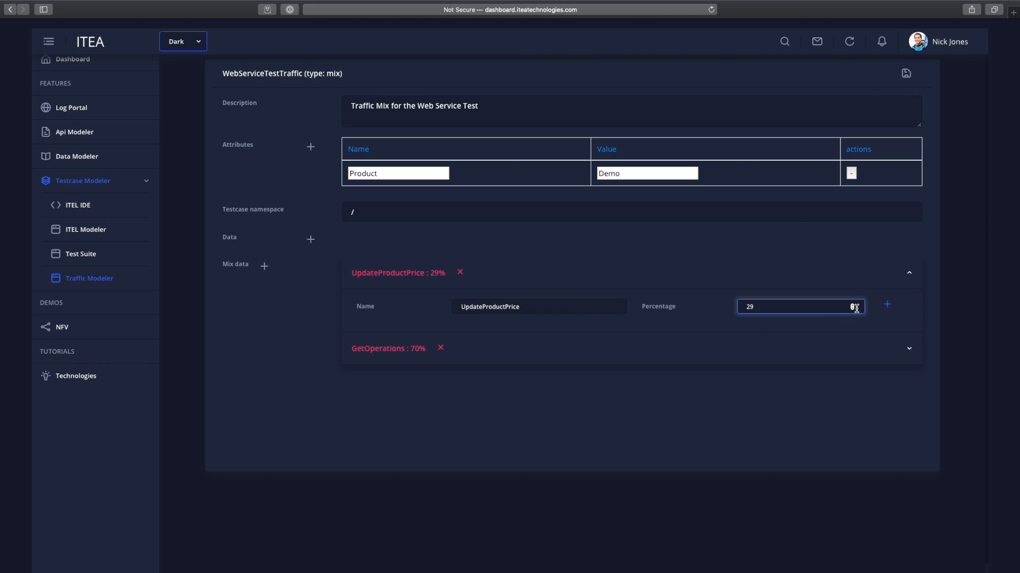
left_click(853, 309)
left_click(852, 310)
left_click(852, 306)
left_click(853, 306)
left_click(853, 306)
left_click(853, 306)
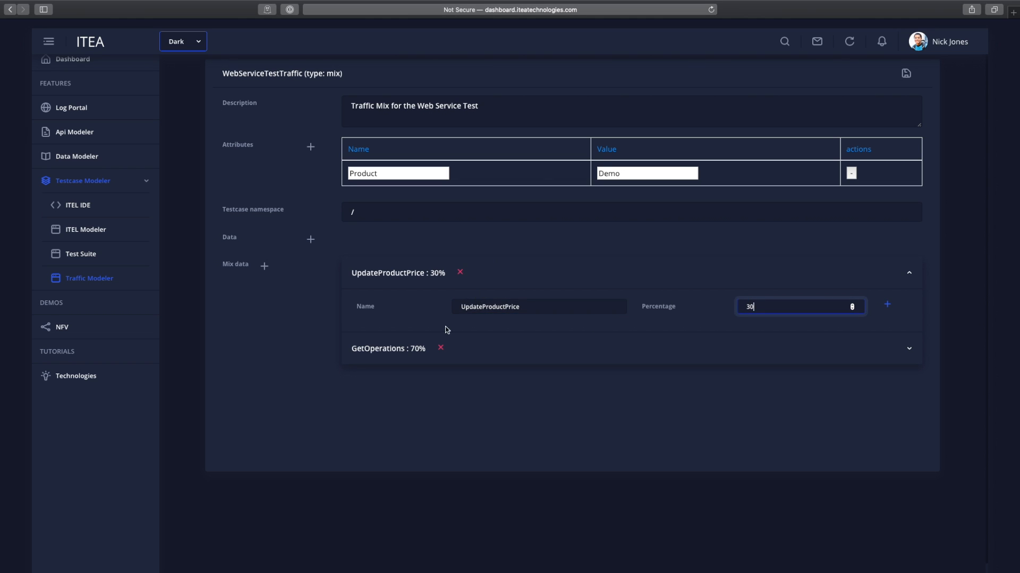
Expand the GetOperations entry to view its nested operations and save the WebServiceTestTraffic mix.
left_click(397, 356)
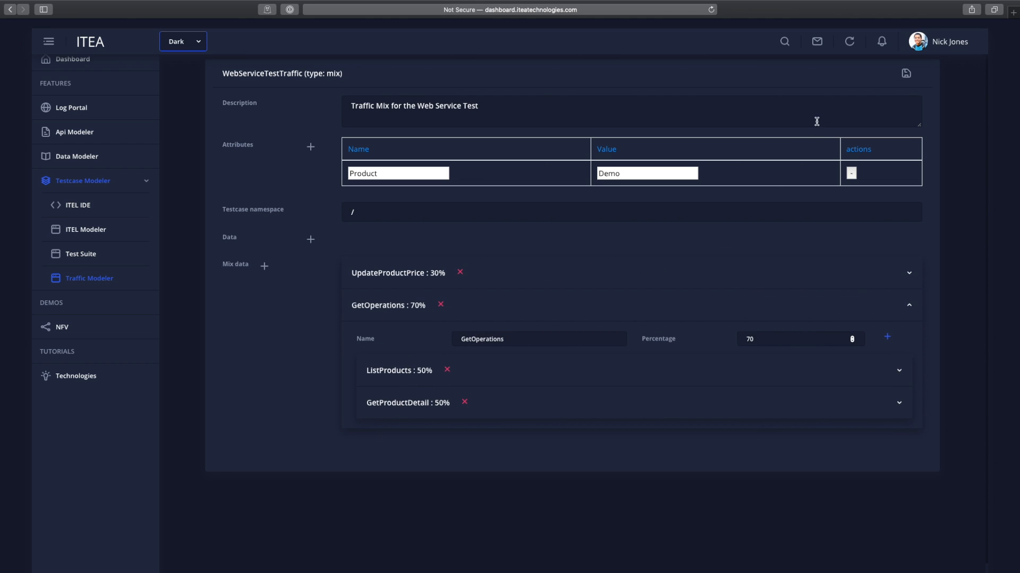
left_click(906, 74)
Open the WebServiceTestProfile traffic profile and examine its segment durations, ramp-up settings and prediction graph.
left_click(107, 282)
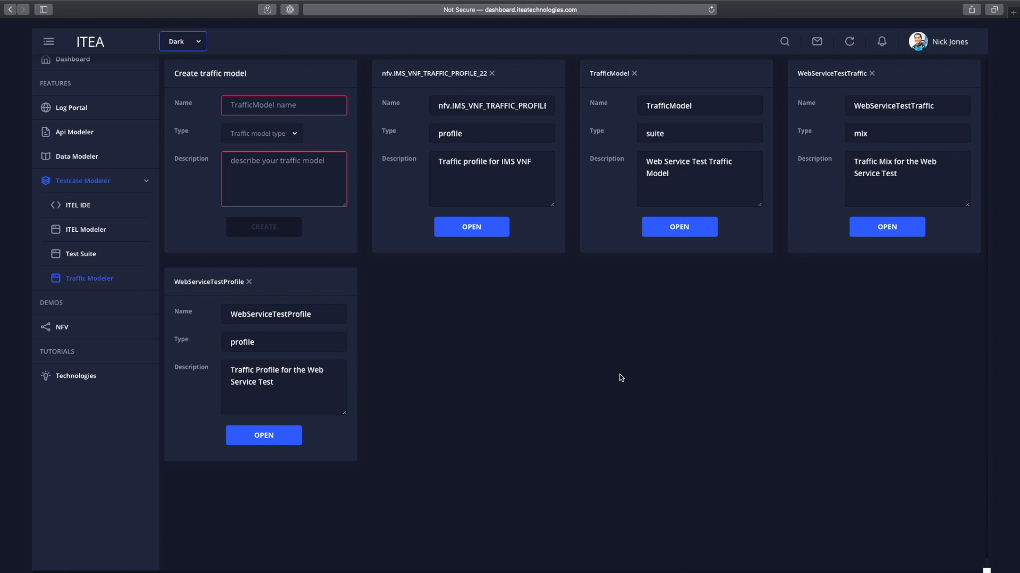
left_click(257, 437)
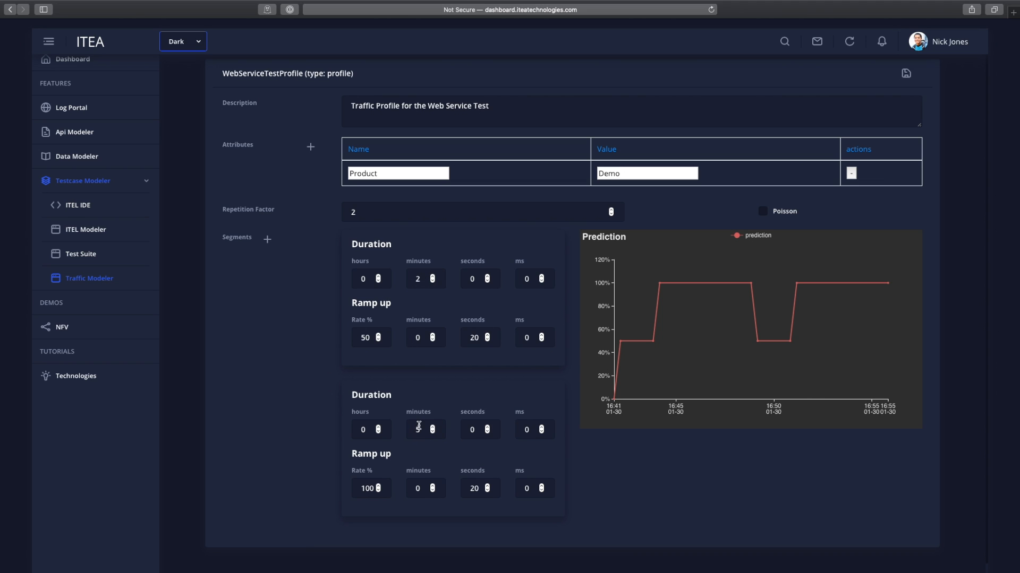
left_click(437, 286)
mouse_move(654, 348)
mouse_move(617, 393)
left_click(428, 436)
left_click(468, 488)
left_click(361, 489)
mouse_move(629, 363)
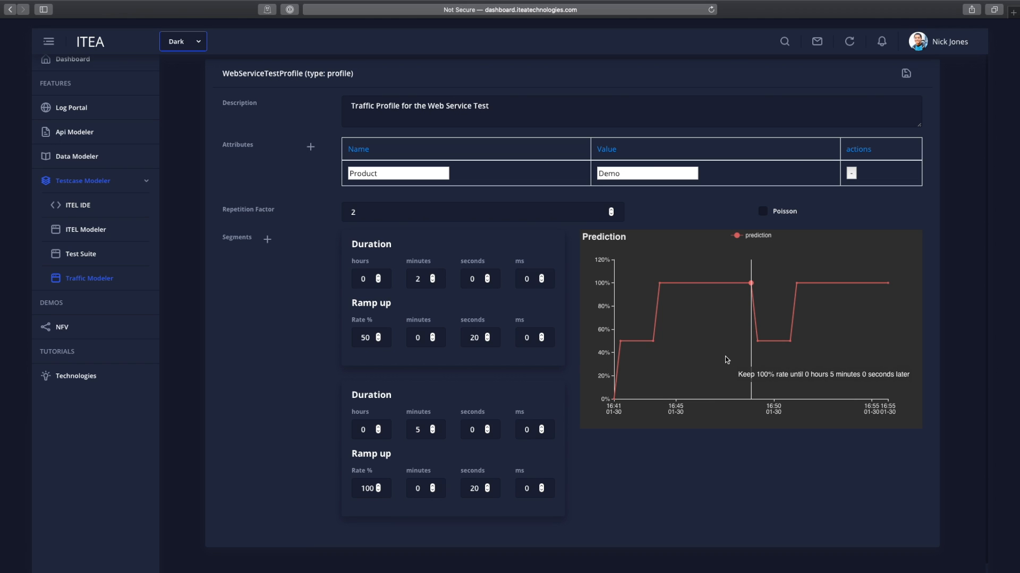
Try repetition factors of 1 and 3 on the traffic profile and set the factor back to 2.
left_click(361, 214)
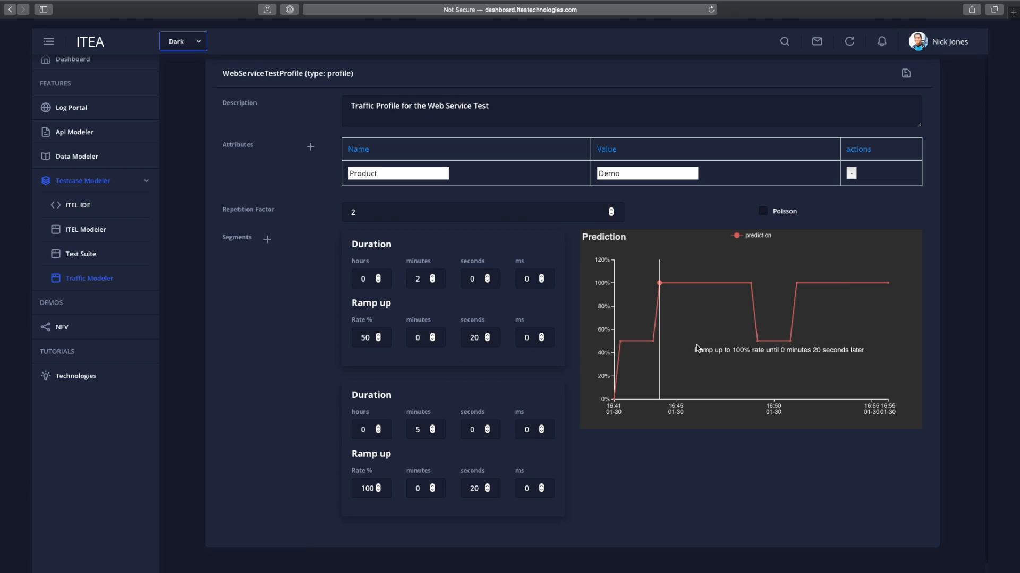
left_click(612, 215)
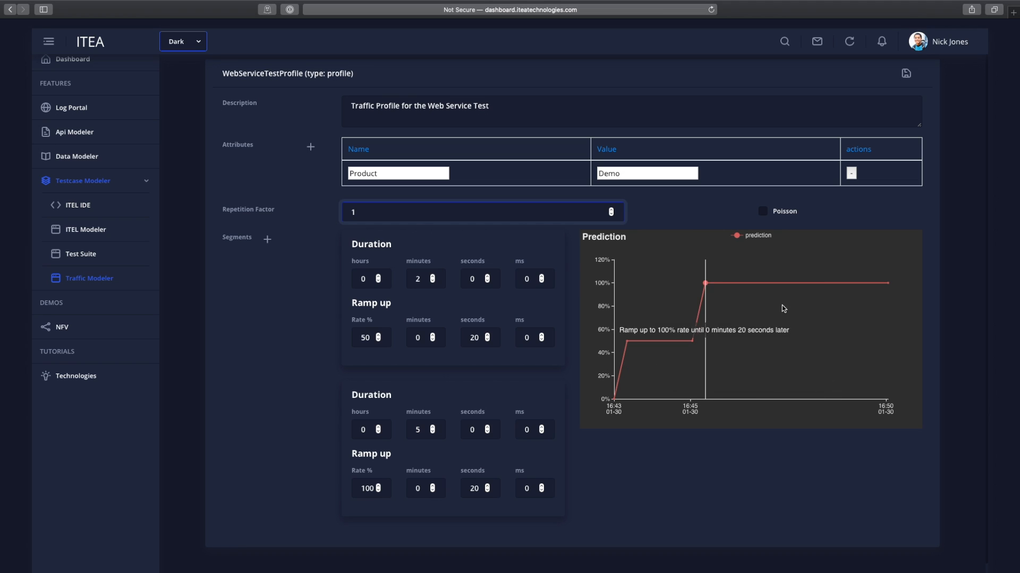
left_click(611, 210)
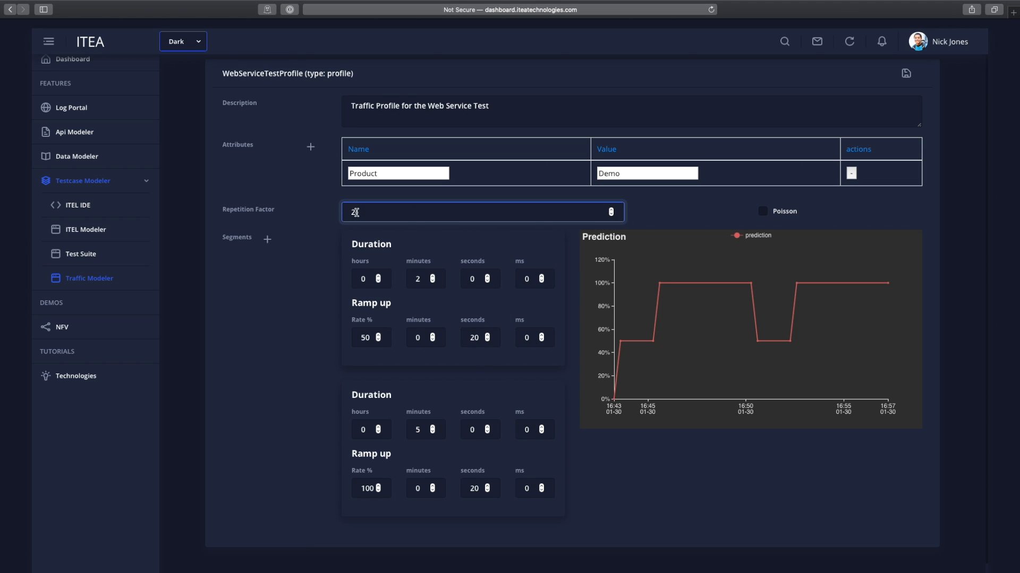
left_click(611, 210)
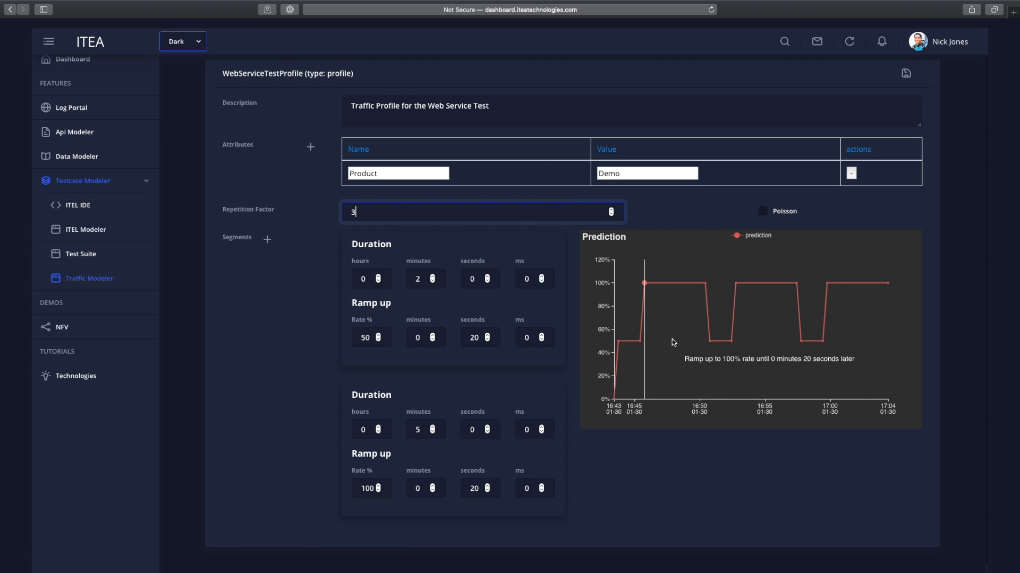
left_click(611, 215)
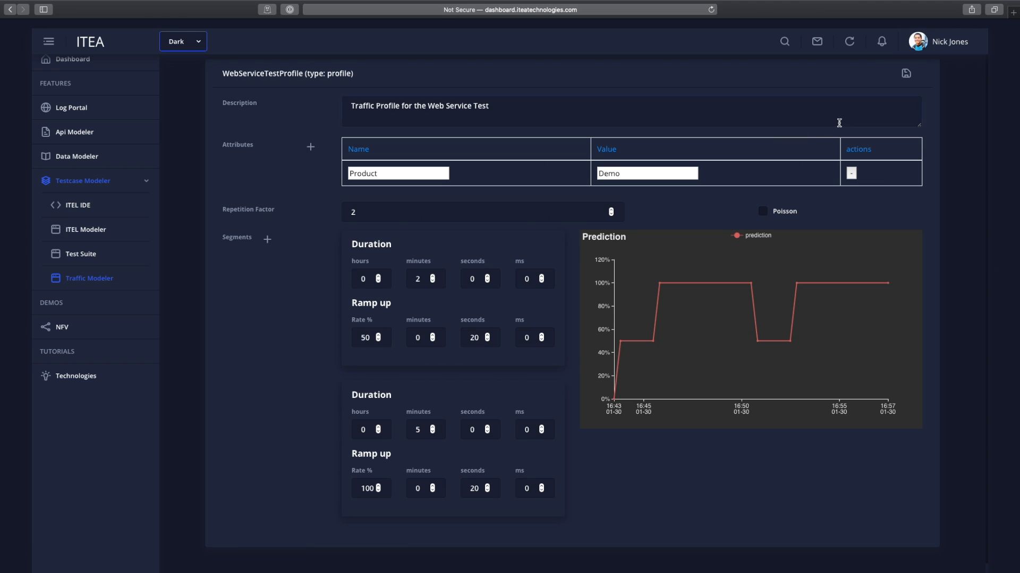
Save the WebServiceTestProfile traffic profile and open the TrafficModel suite.
left_click(907, 74)
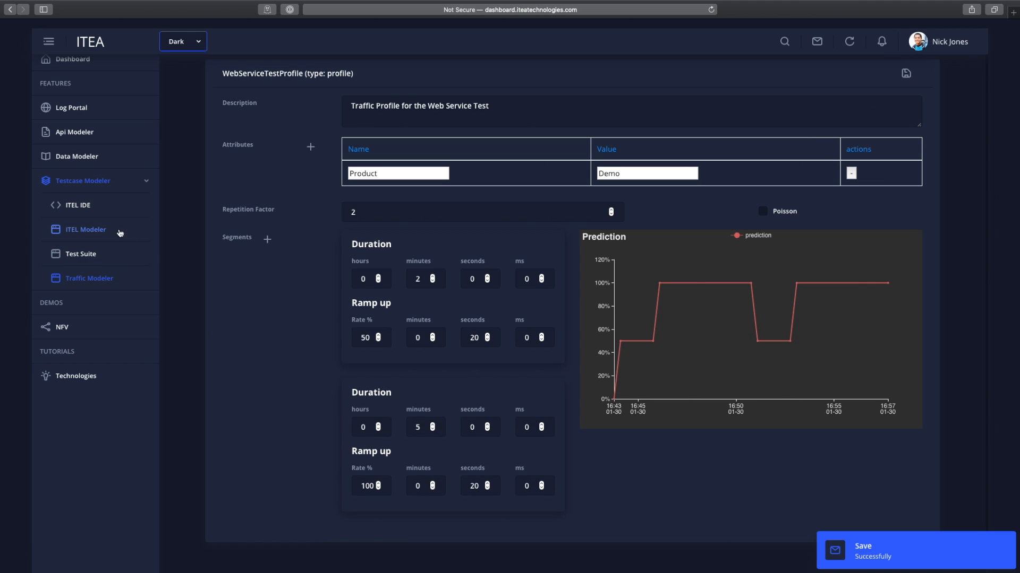
left_click(77, 280)
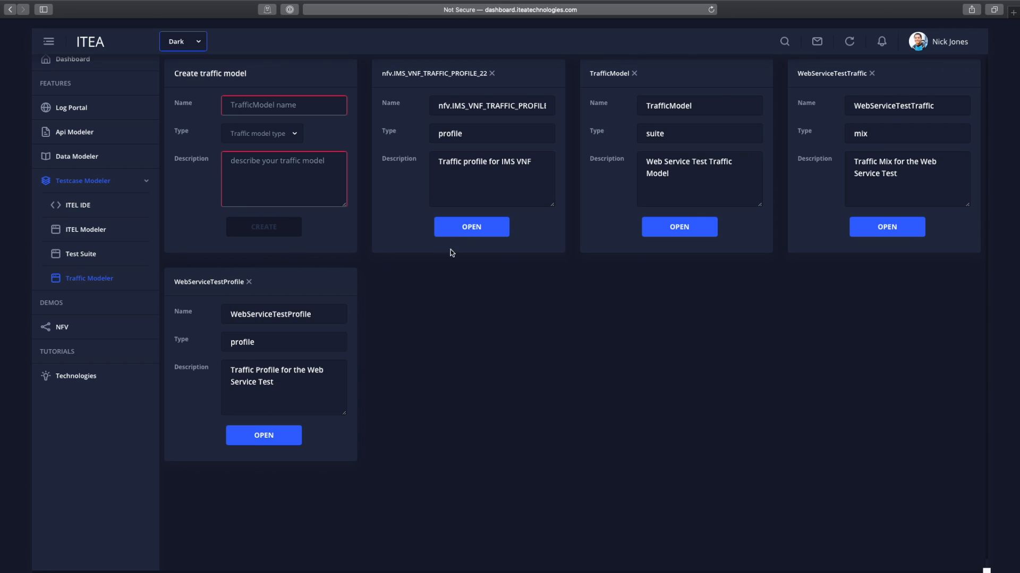
left_click(685, 228)
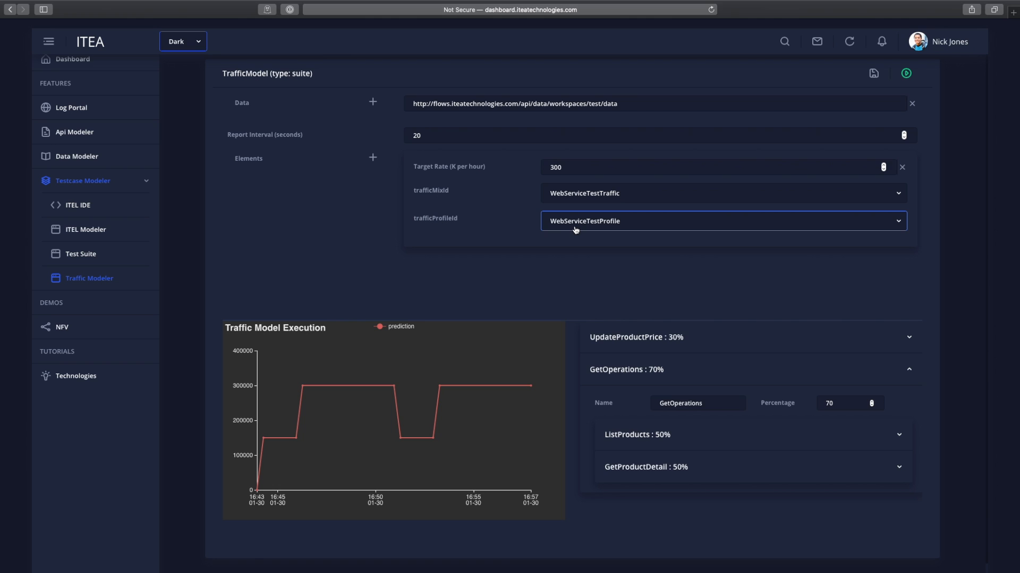
Try nfv.IMS_VNF_TRAFFIC_PROFILE_22 as the suite element's traffic profile and switch back to WebServiceTestProfile.
left_click(901, 223)
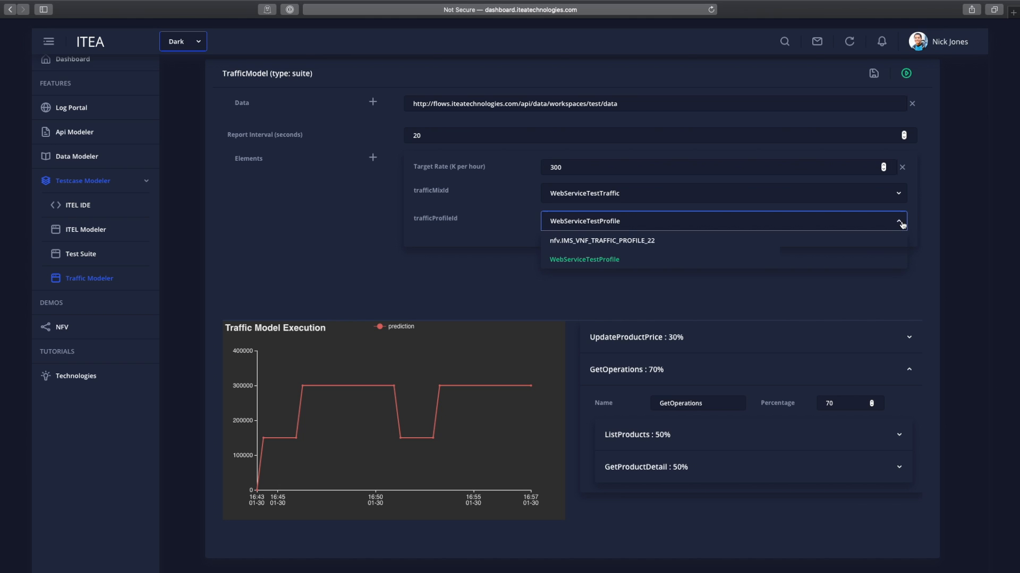
left_click(581, 245)
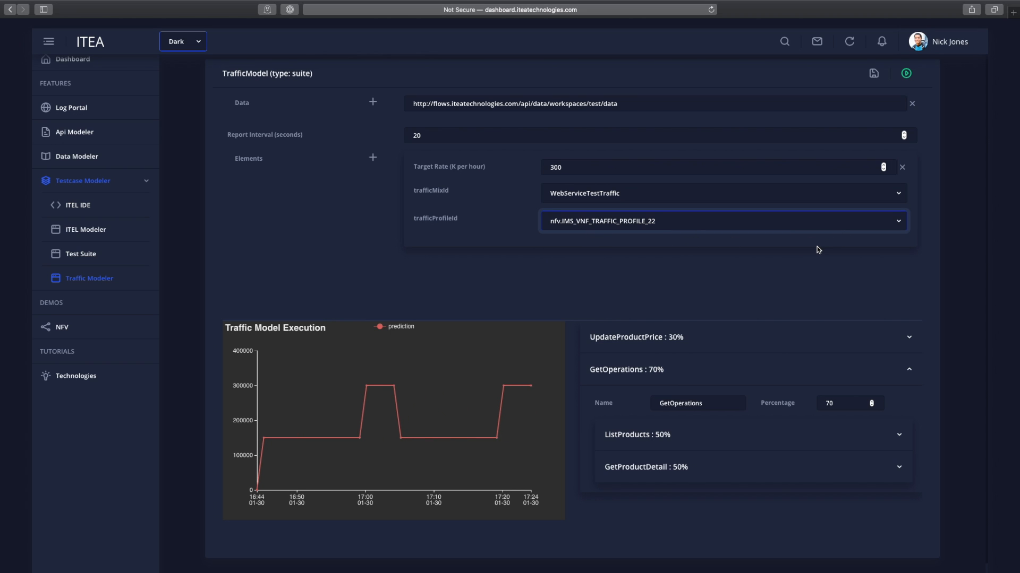
left_click(902, 224)
left_click(586, 262)
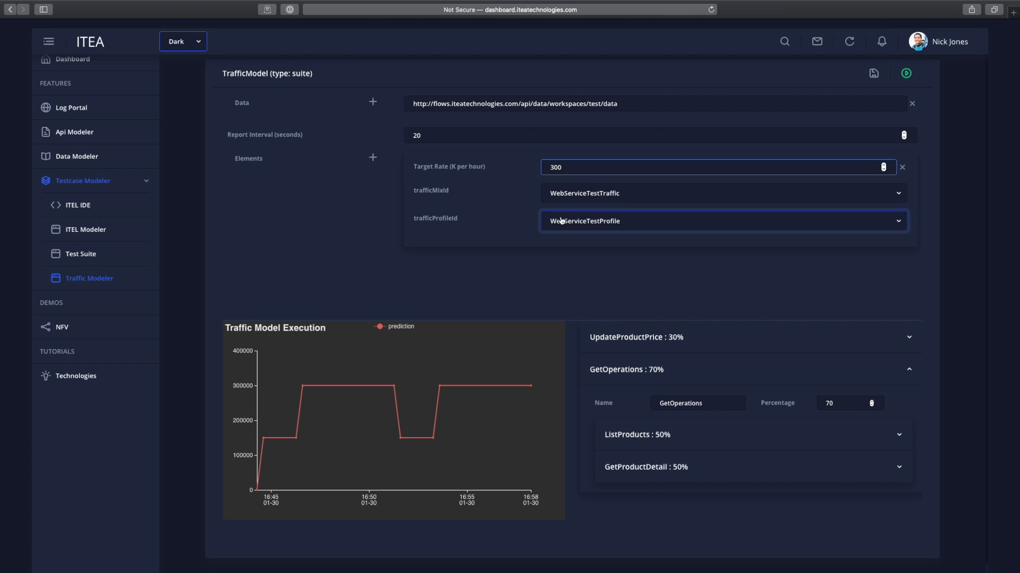
Start executing the TrafficModel suite and open its live Traffic Execution dashboard.
left_click(427, 136)
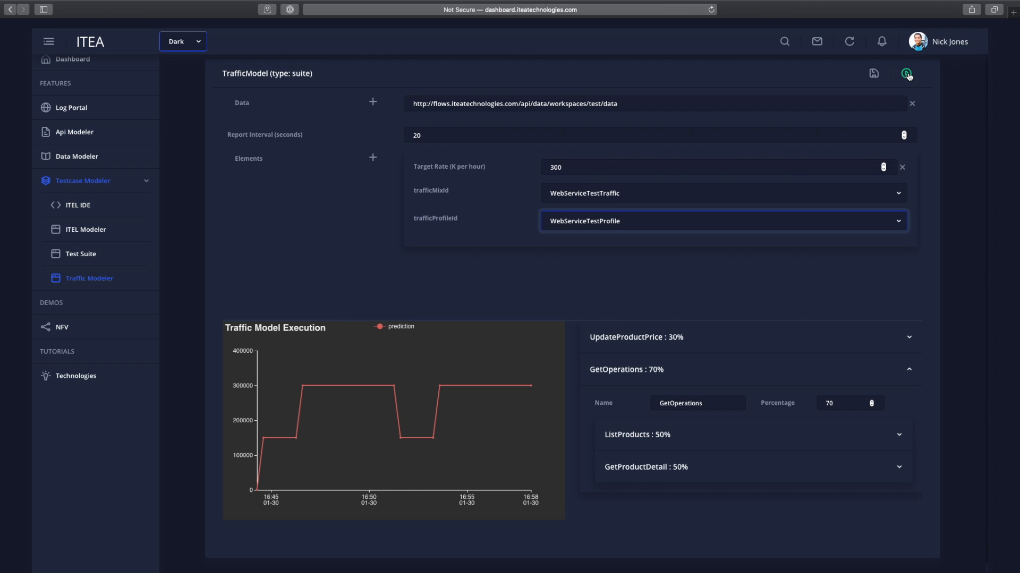
left_click(906, 74)
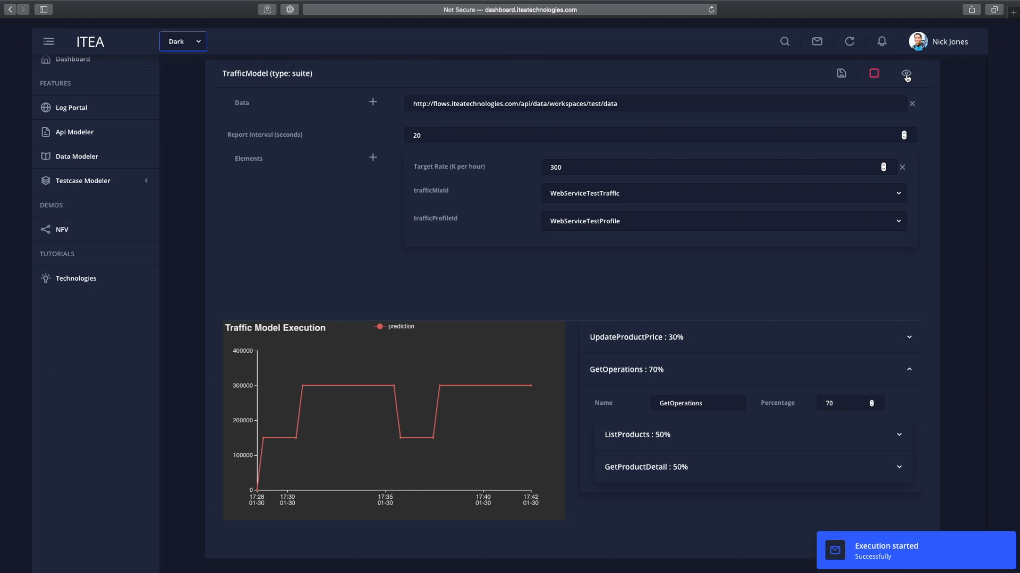
left_click(906, 75)
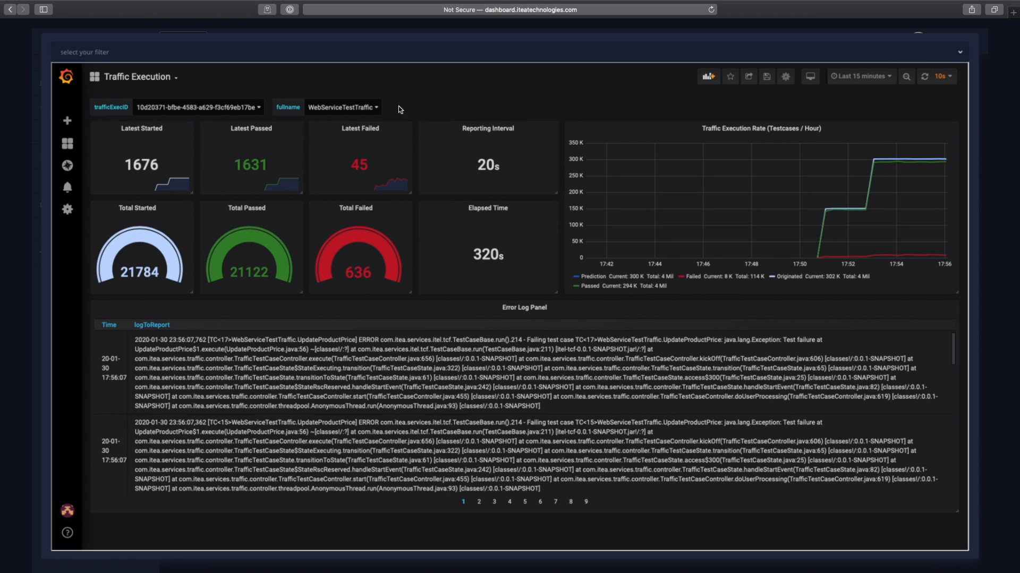
View the execution results for WebServiceTestTraffic.UpdateProductPrice and for WebServiceTestTraffic.GetOperations using the fullname filter.
left_click(376, 108)
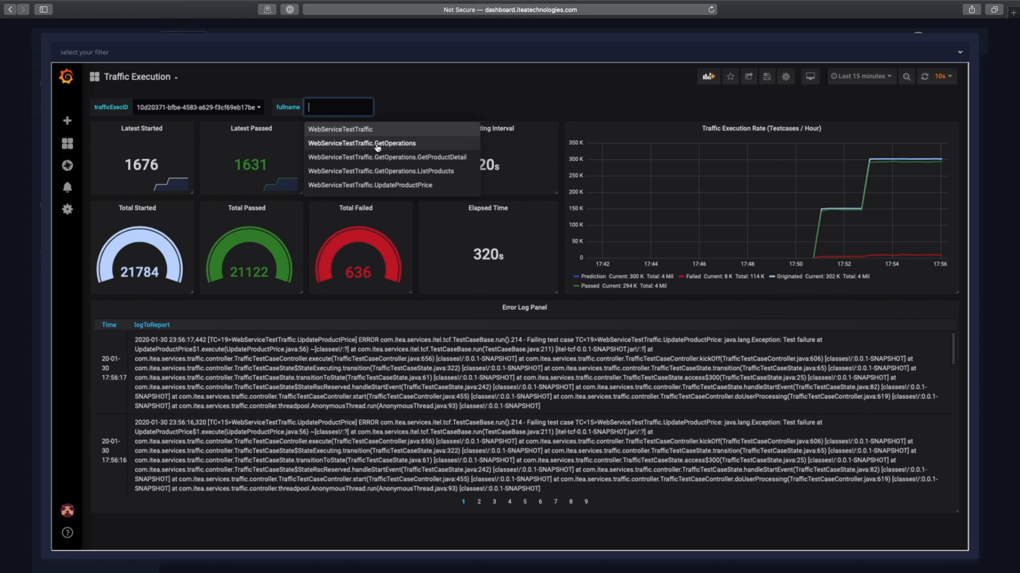
left_click(376, 186)
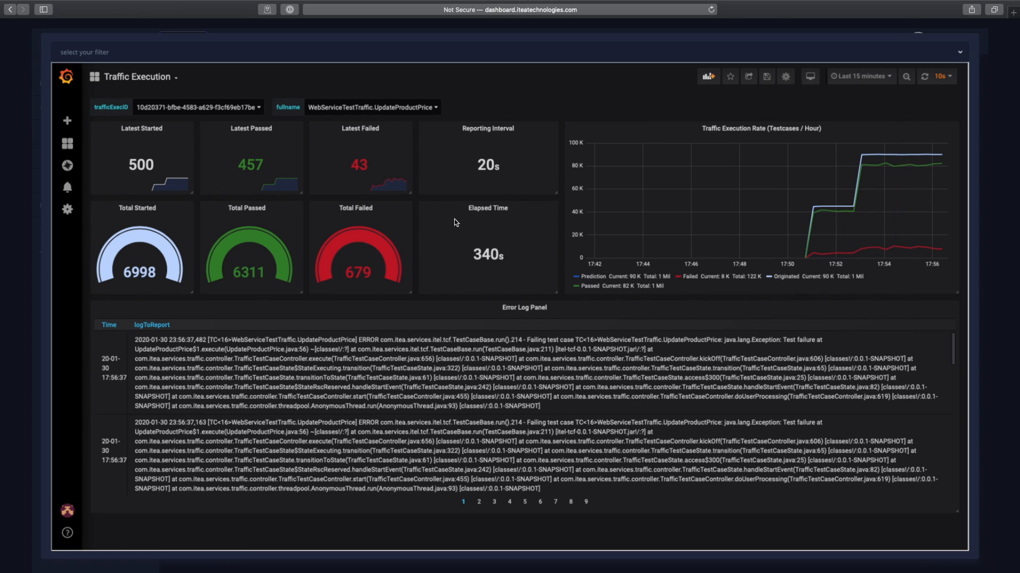
left_click(438, 108)
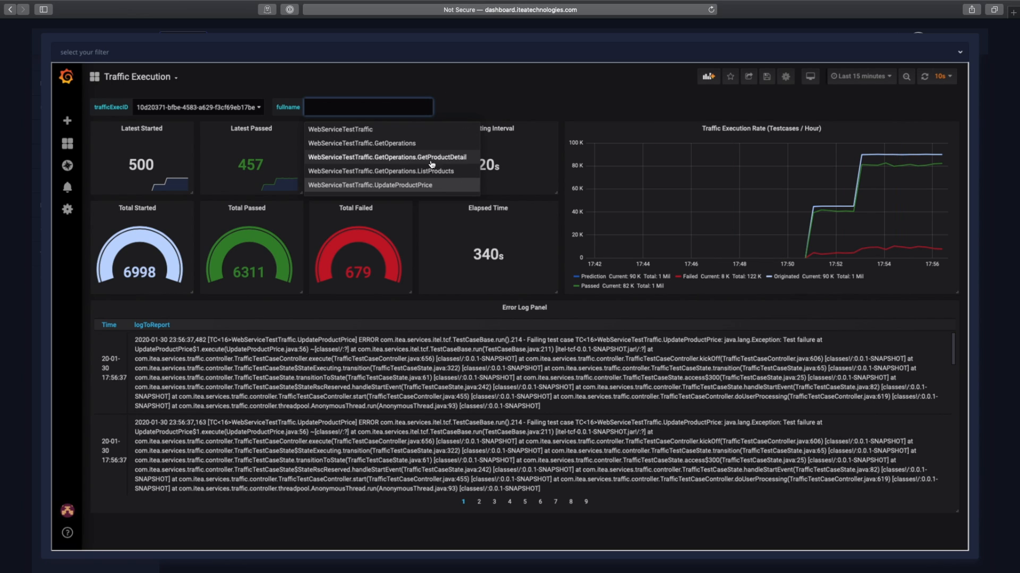
left_click(402, 144)
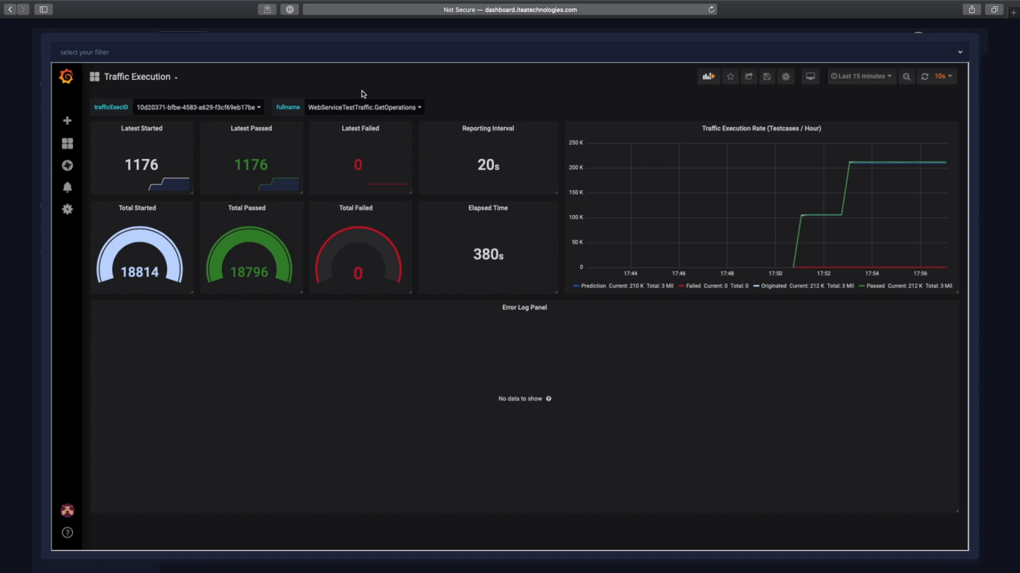
Filter the dashboard to WebServiceTestTraffic.UpdateProductPrice and show only the Failed series in the Traffic Execution Rate graph.
left_click(417, 107)
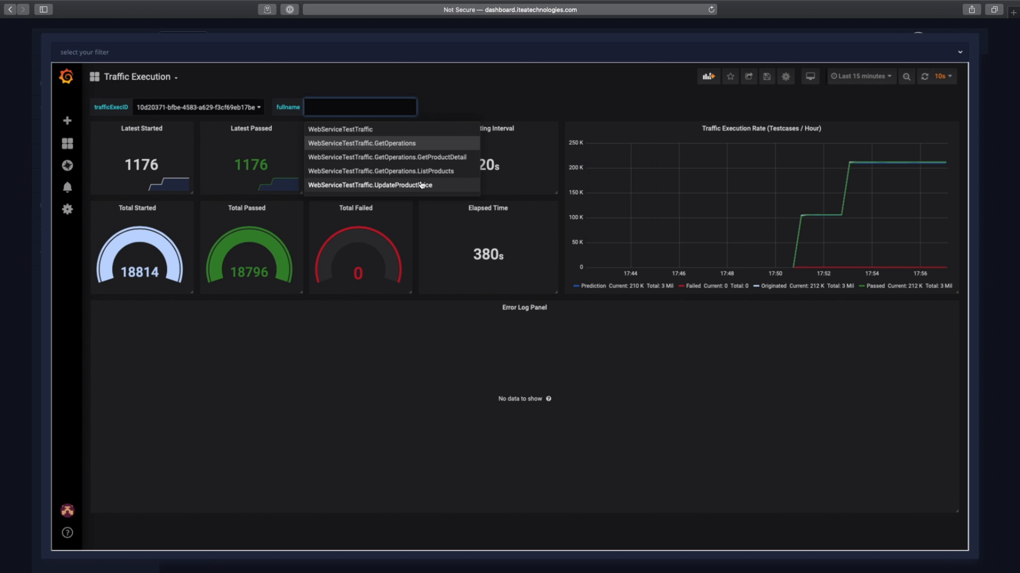
left_click(422, 186)
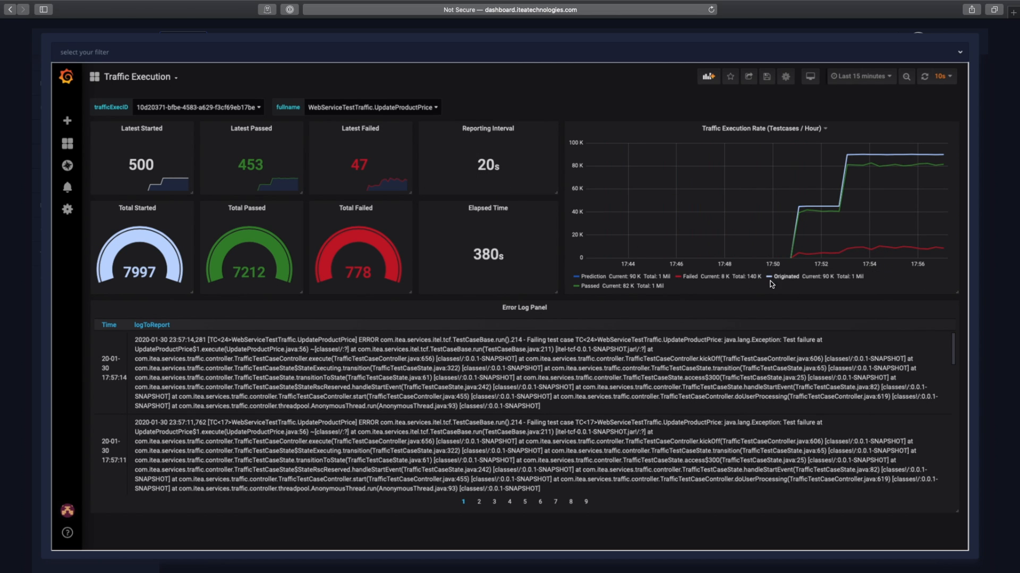
left_click(689, 276)
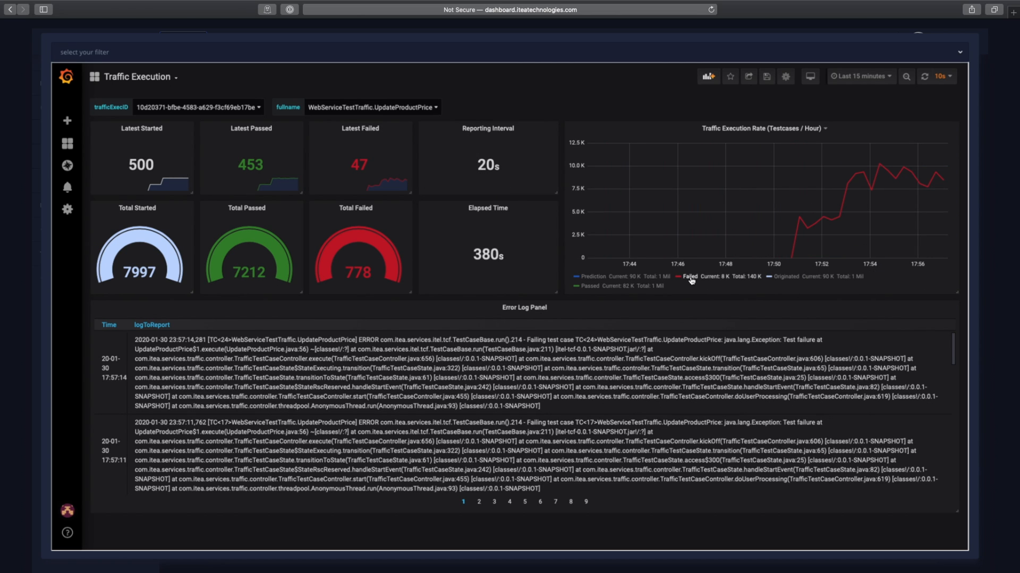